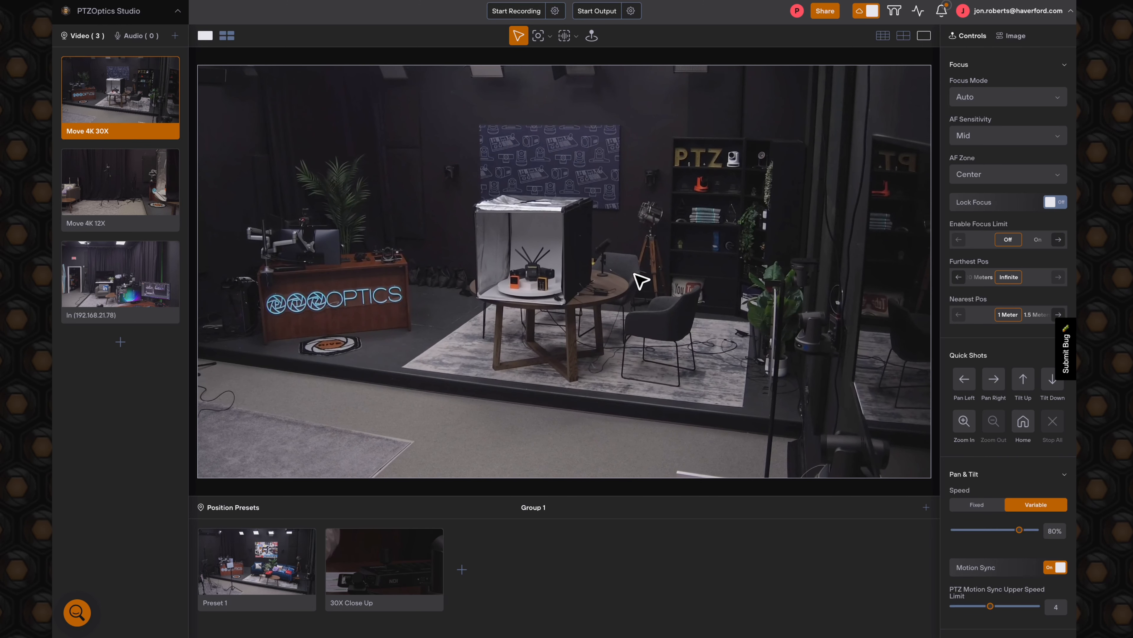
- Reframe the Move 4K 30X camera directly in its preview, zooming out and back in on the light box with the small cameras
{"action": "left_click", "coordinate": [430, 312]}
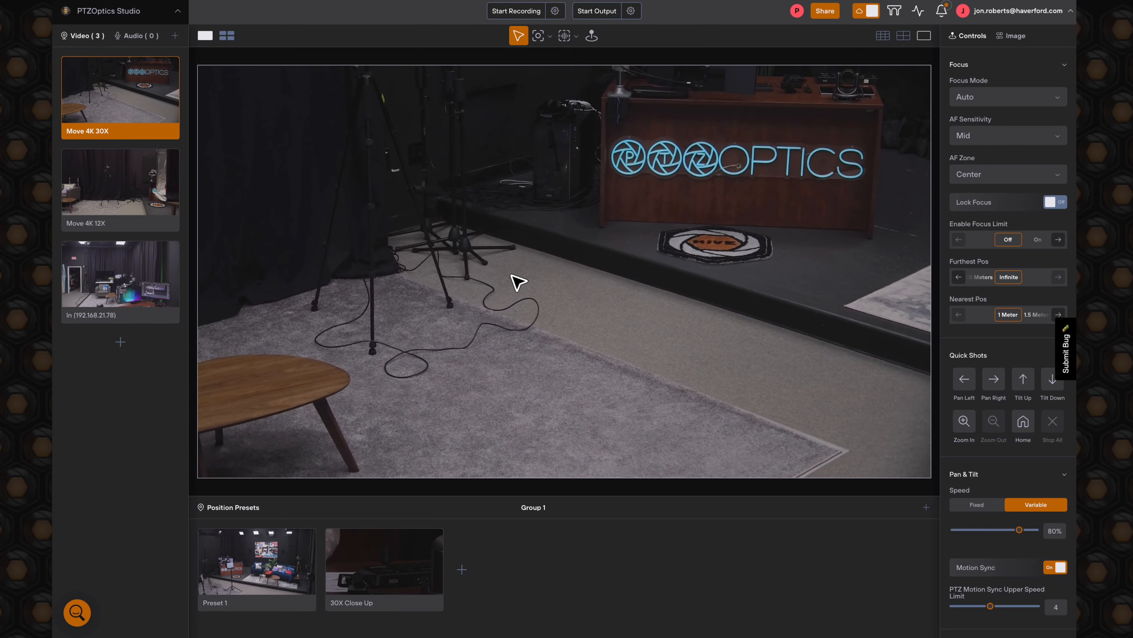
{"action": "scroll", "coordinate": [522, 208], "scroll_direction": "down", "scroll_amount": 5}
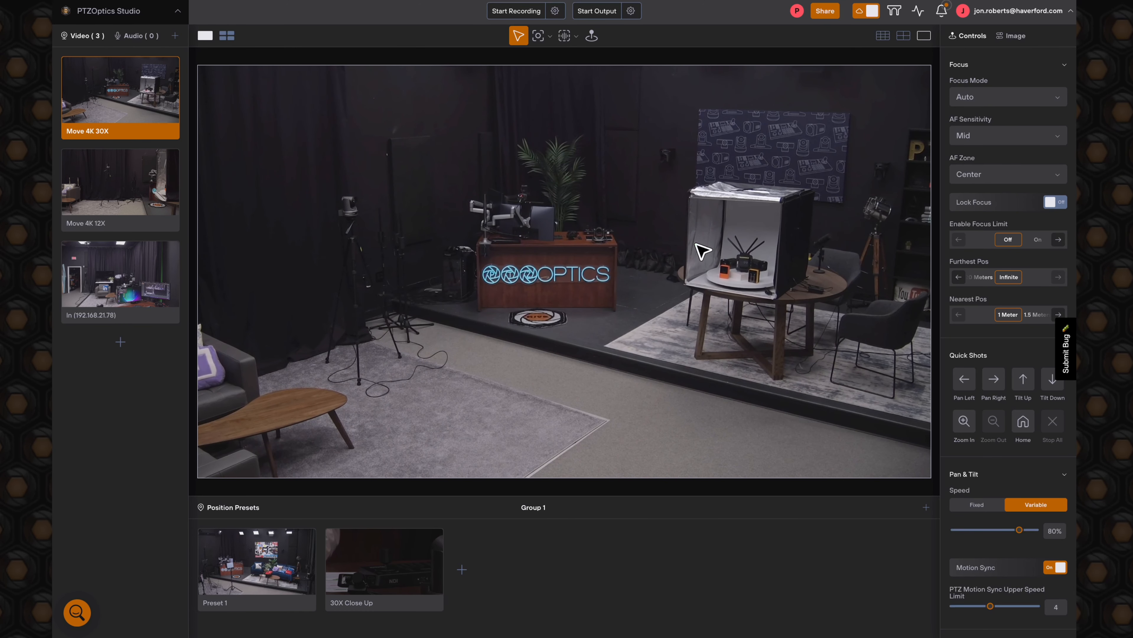
{"action": "scroll", "coordinate": [695, 249], "scroll_direction": "up", "scroll_amount": 3}
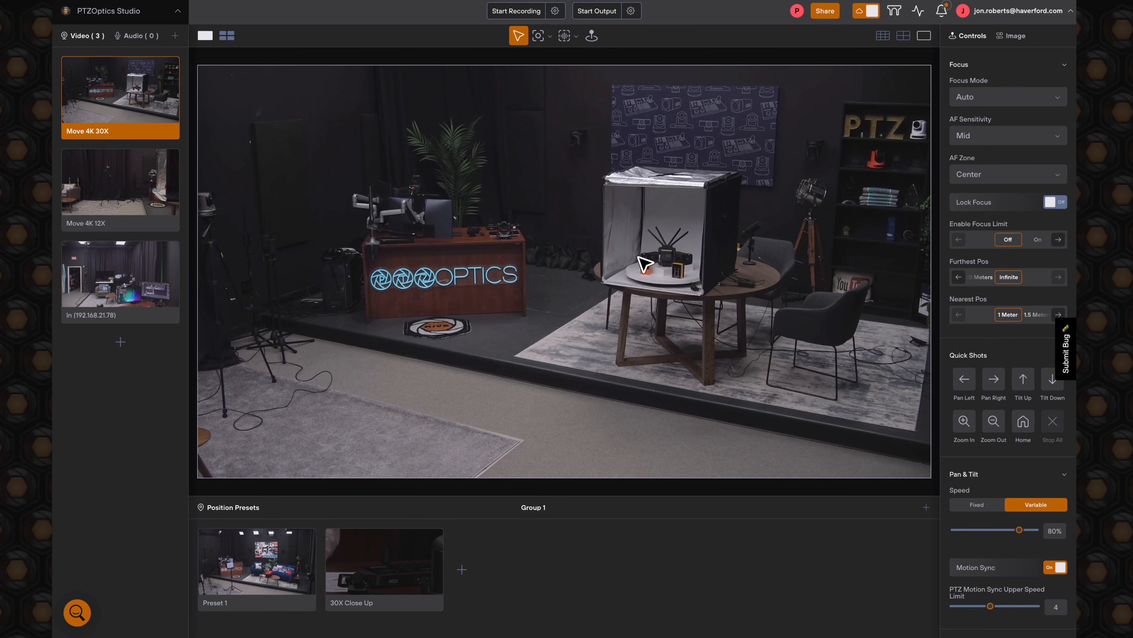
{"action": "scroll", "coordinate": [639, 257], "scroll_direction": "up", "scroll_amount": 5}
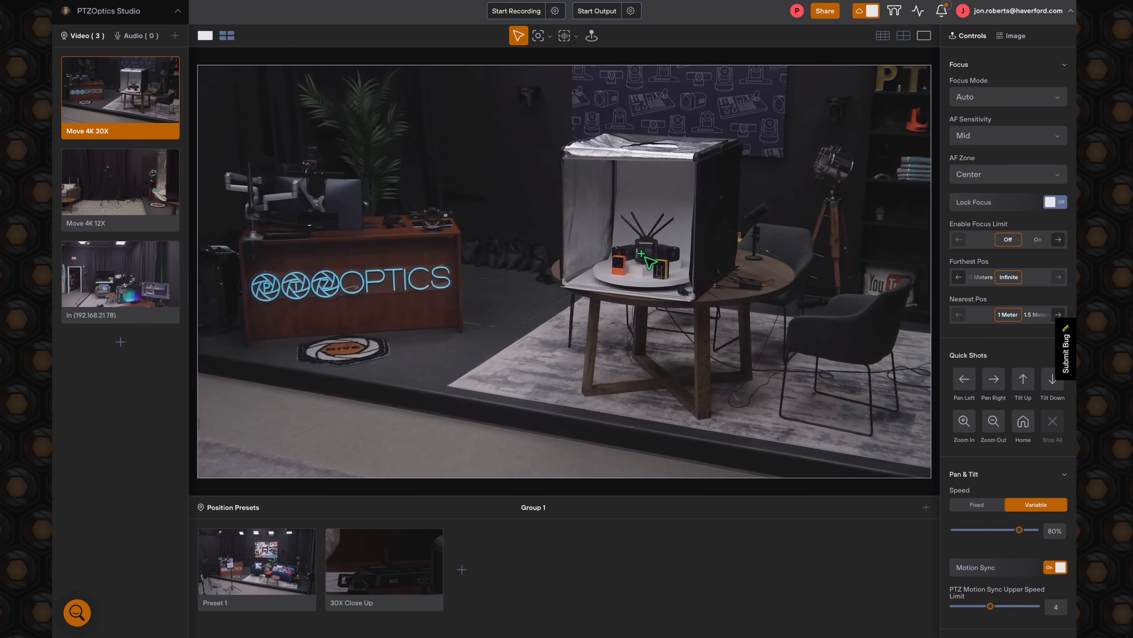
{"action": "scroll", "coordinate": [644, 257], "scroll_direction": "up", "scroll_amount": 5}
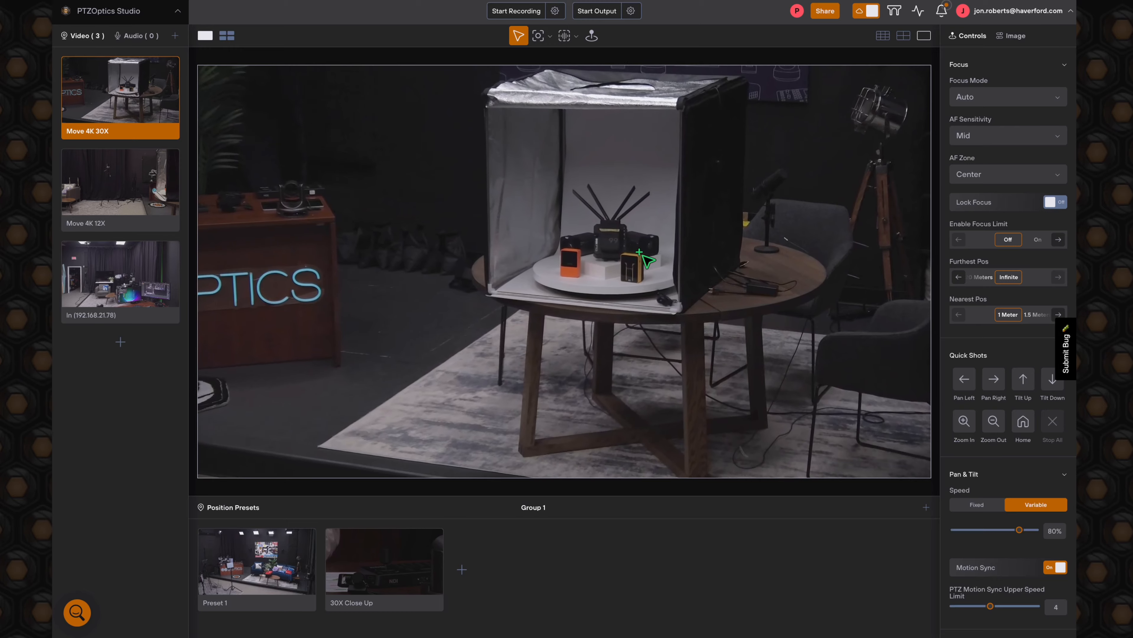
{"action": "scroll", "coordinate": [643, 256], "scroll_direction": "up", "scroll_amount": 3}
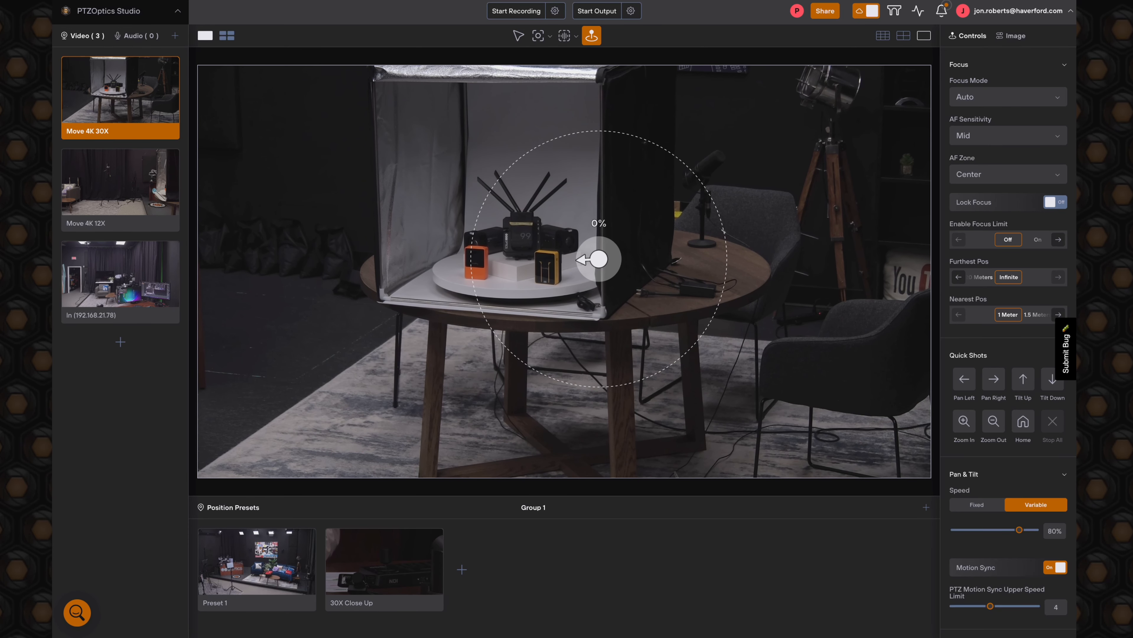
- Use the virtual joystick to pan the camera over to the sofa with the facebook pillow and back to the light box
{"action": "left_click_drag", "start_coordinate": [599, 259], "coordinate": [599, 259]}
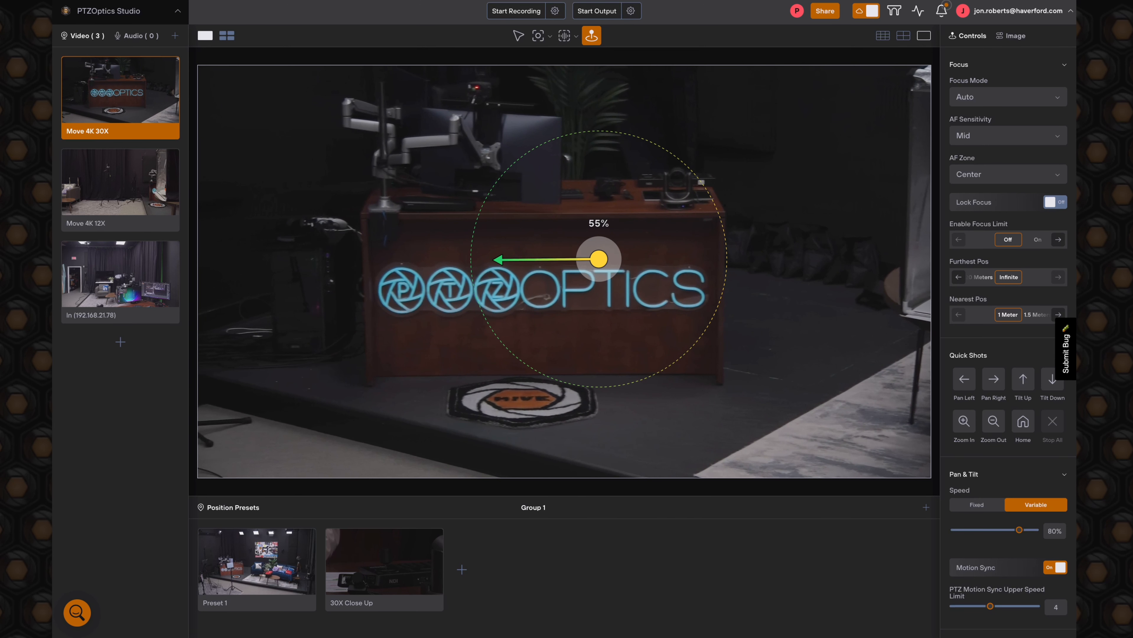
{"action": "left_click_drag", "start_coordinate": [498, 259], "coordinate": [458, 256]}
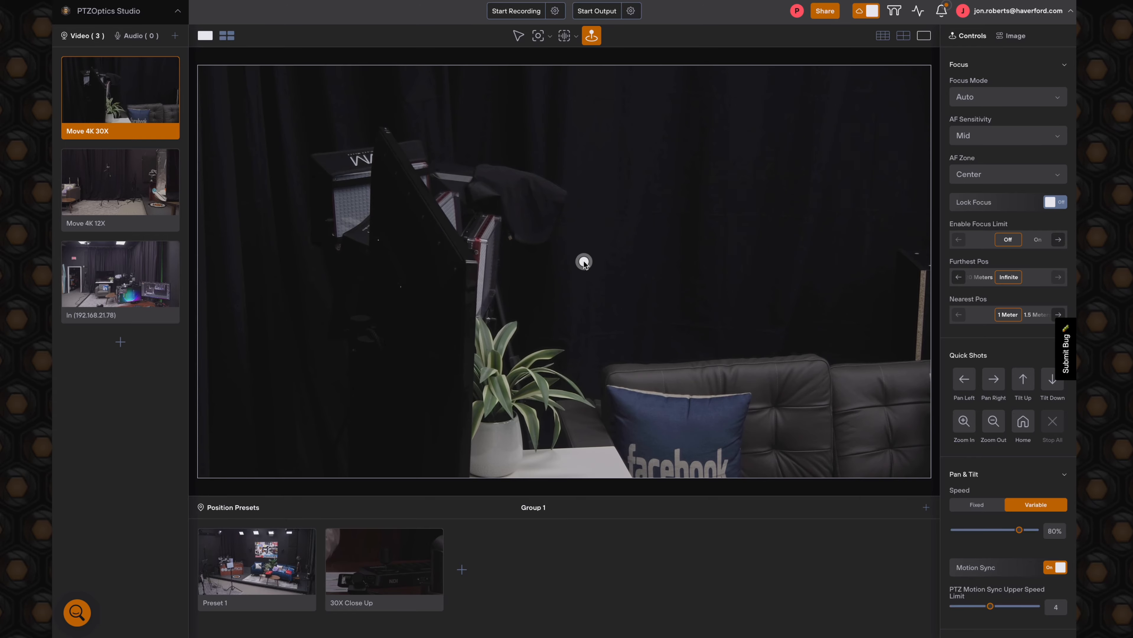
{"action": "left_click_drag", "start_coordinate": [599, 261], "coordinate": [773, 244]}
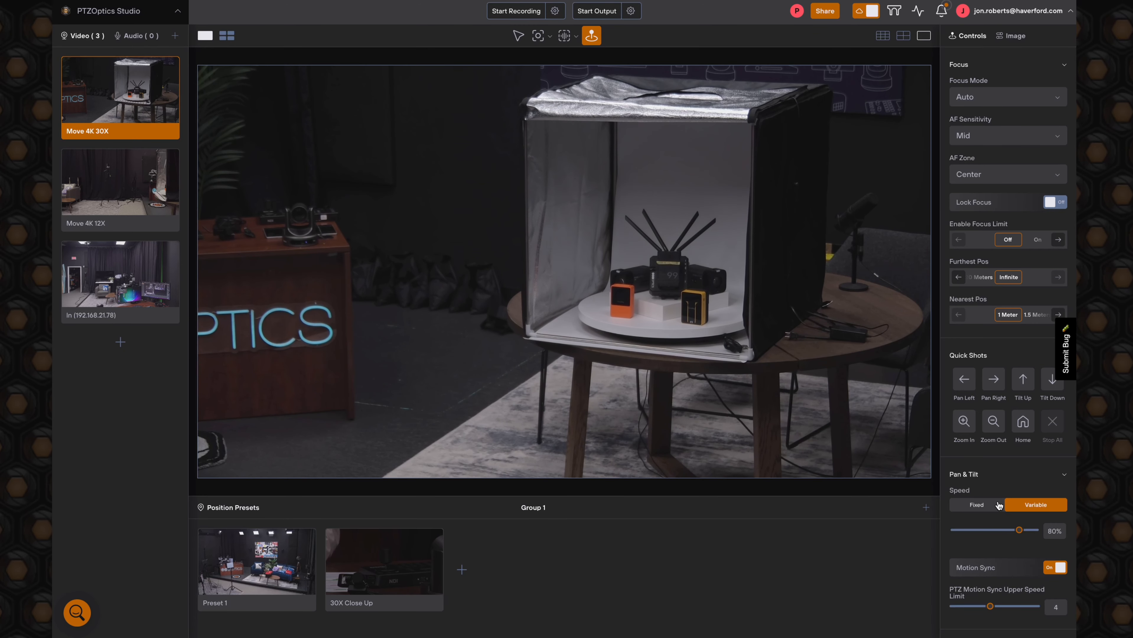
- Set the variable pan and tilt speed of the Move 4K 30X camera to 1%
{"action": "left_click", "coordinate": [1000, 473]}
{"action": "left_click", "coordinate": [999, 472]}
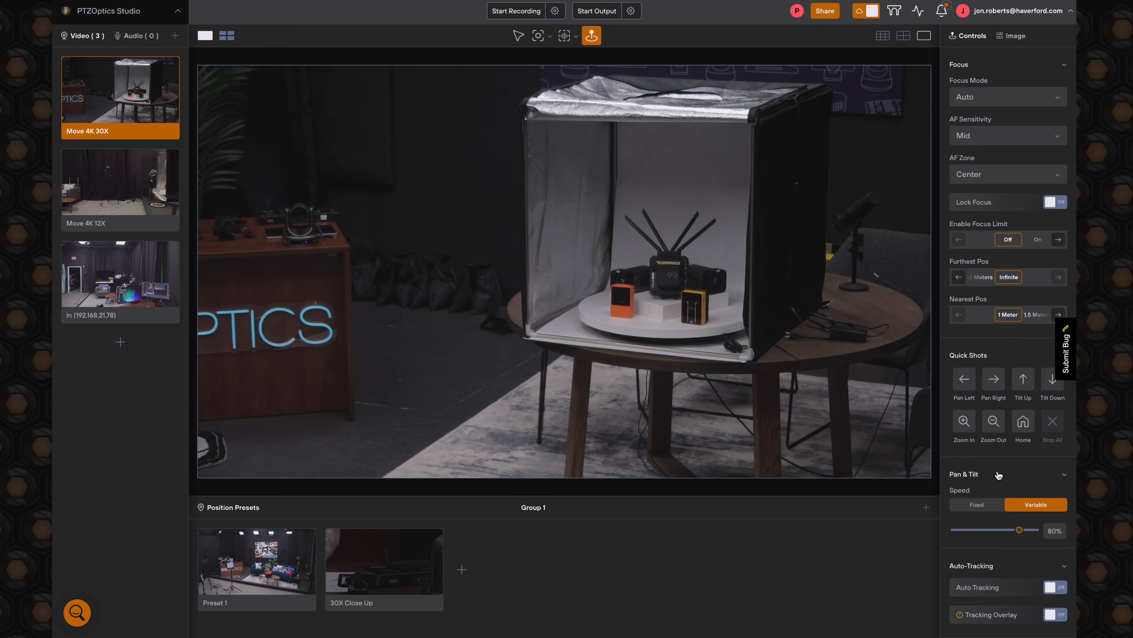
{"action": "scroll", "coordinate": [992, 496], "scroll_direction": "down", "scroll_amount": 2}
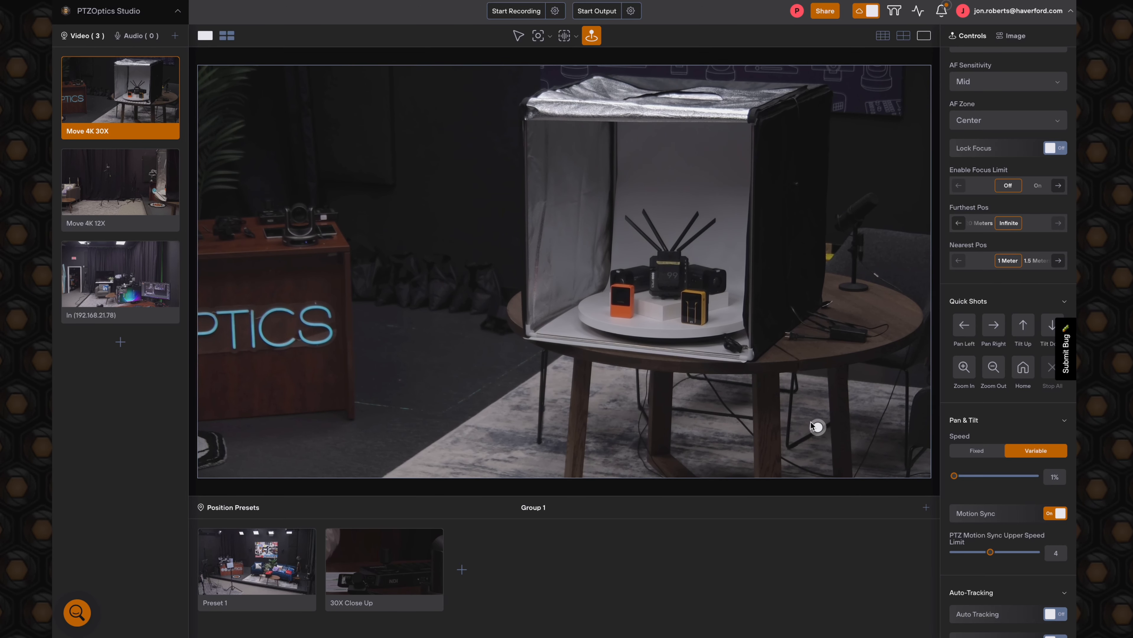
- Steer the camera with the joystick past the desk to the tripod camera, and widen the shot to include the sofa, desk and light box
{"action": "left_click_drag", "start_coordinate": [708, 314], "coordinate": [587, 313]}
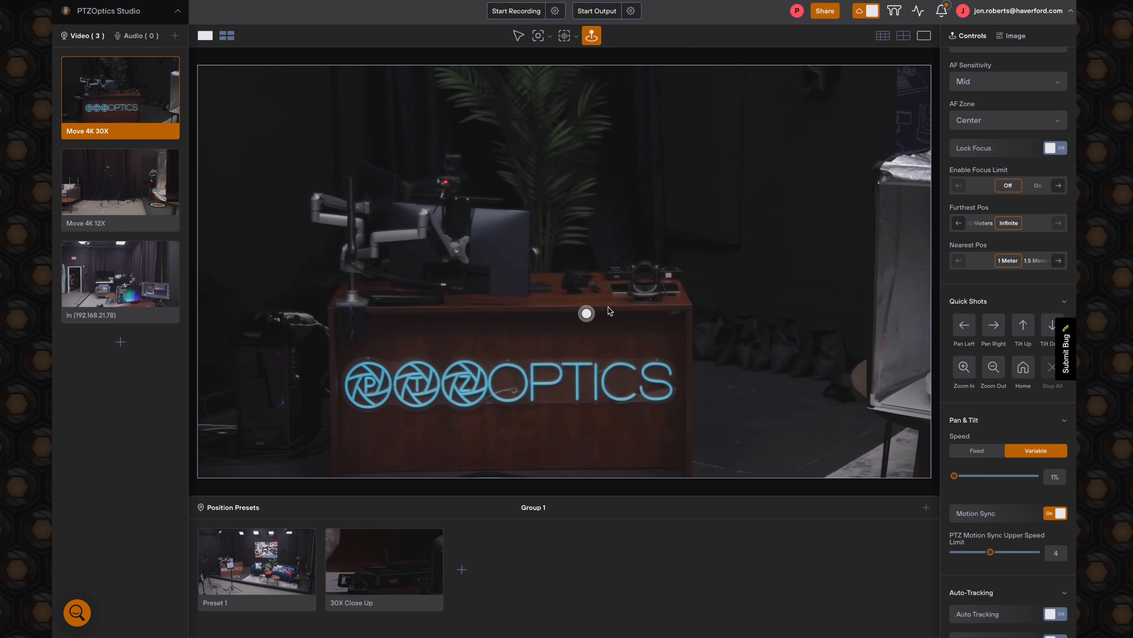
{"action": "left_click_drag", "start_coordinate": [665, 295], "coordinate": [559, 198]}
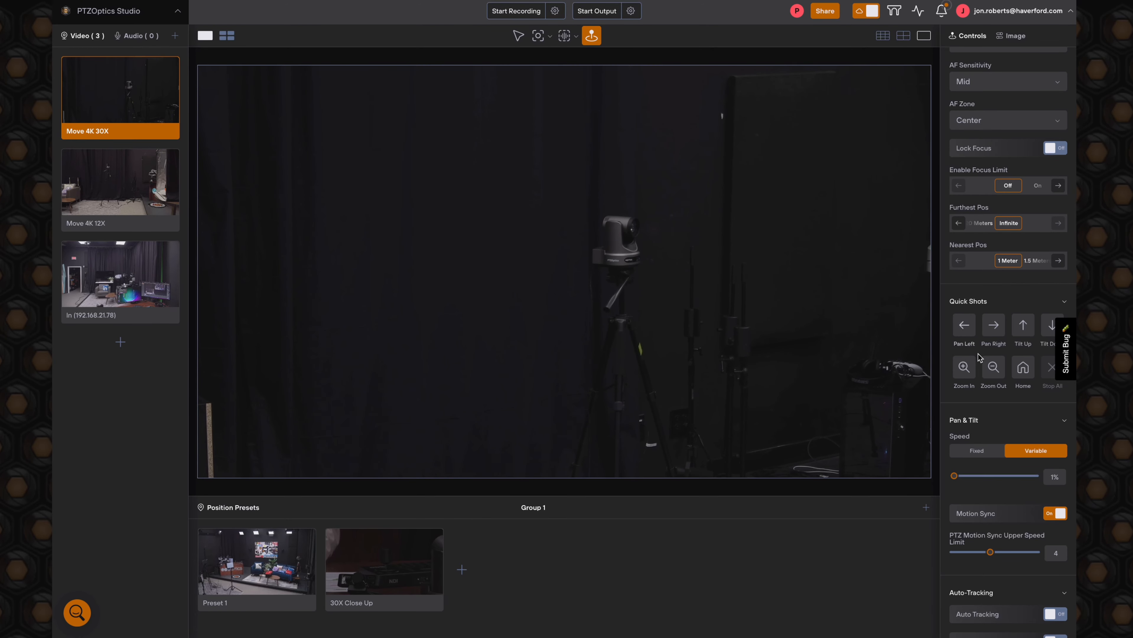
{"action": "left_click", "coordinate": [993, 367]}
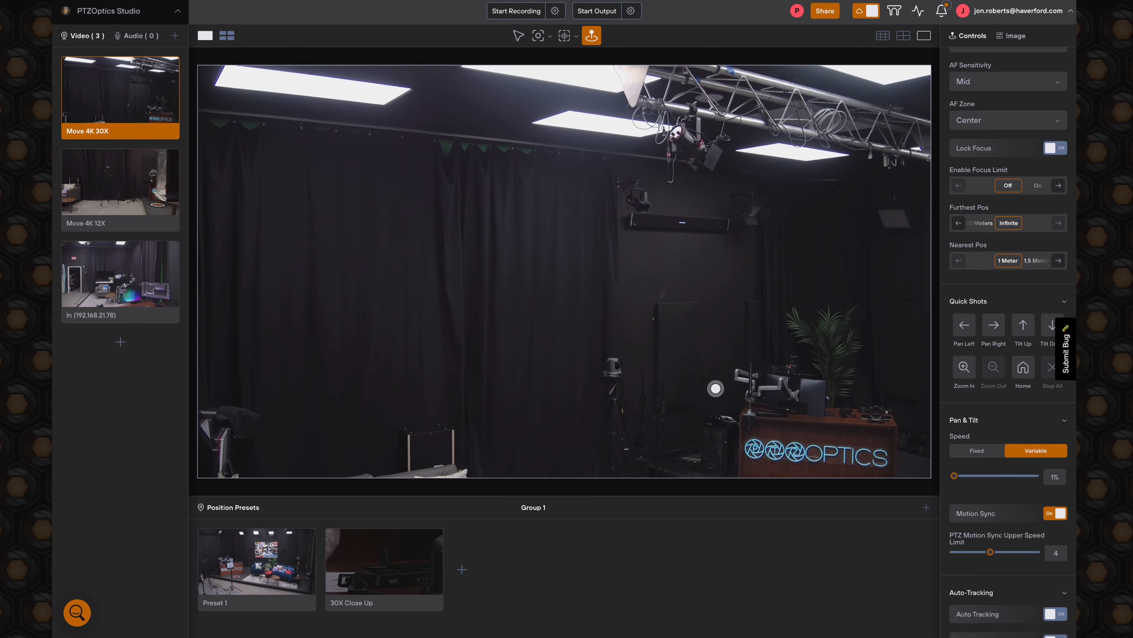
{"action": "left_click_drag", "start_coordinate": [716, 388], "coordinate": [903, 440]}
- Use Fast Frame to zoom the camera onto the front of the desk with the PTZOptics neon sign
{"action": "left_click", "coordinate": [549, 37]}
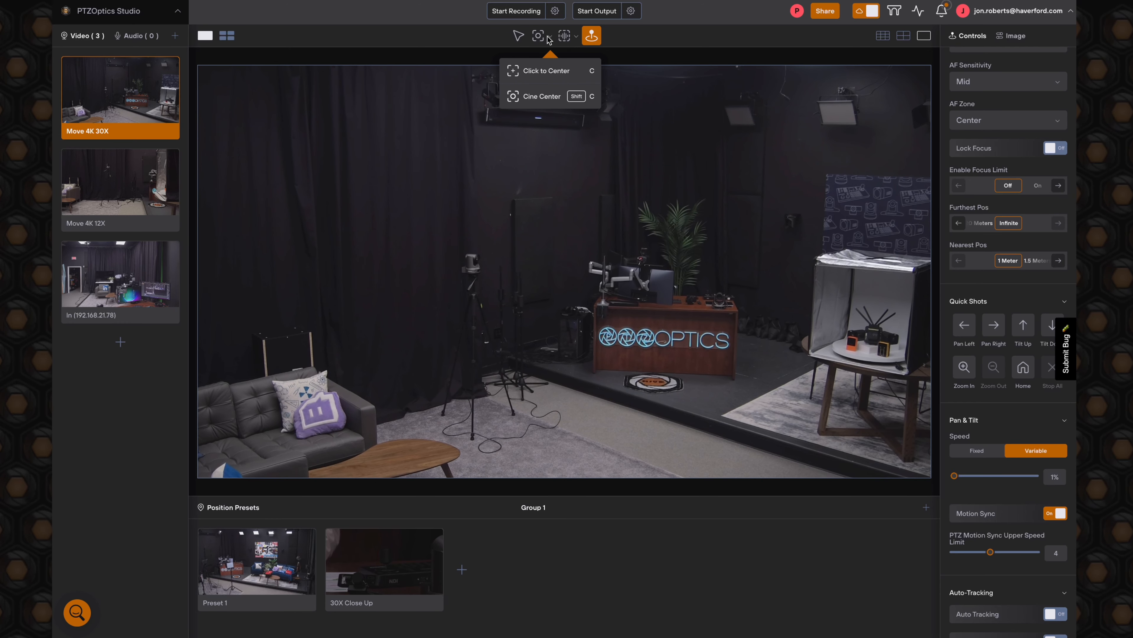
{"action": "left_click", "coordinate": [573, 38]}
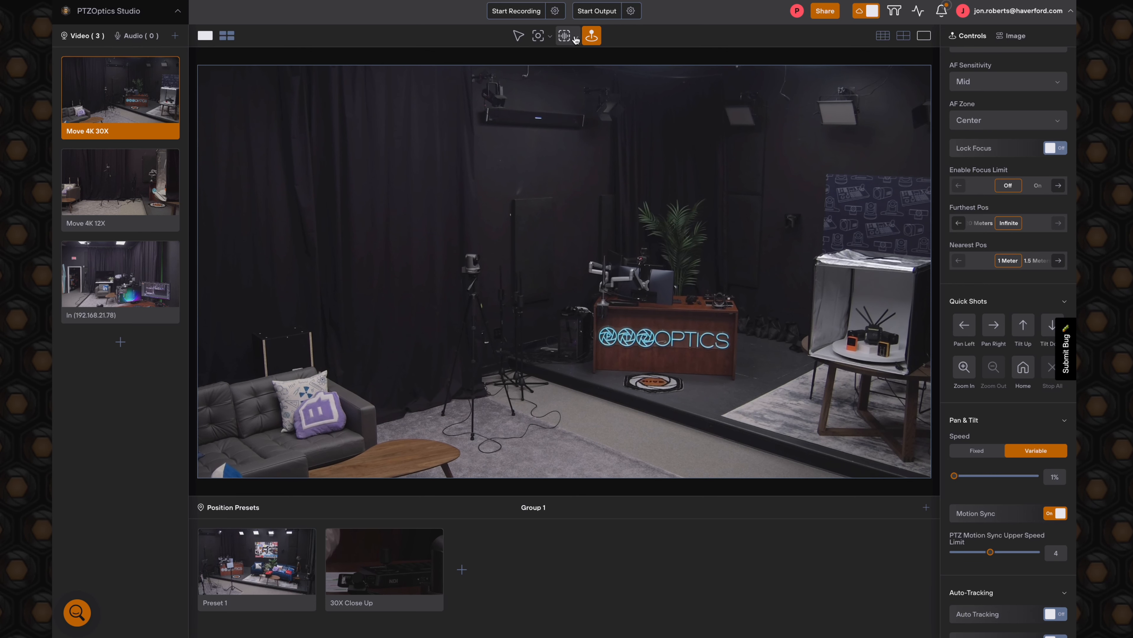
{"action": "left_click", "coordinate": [576, 38]}
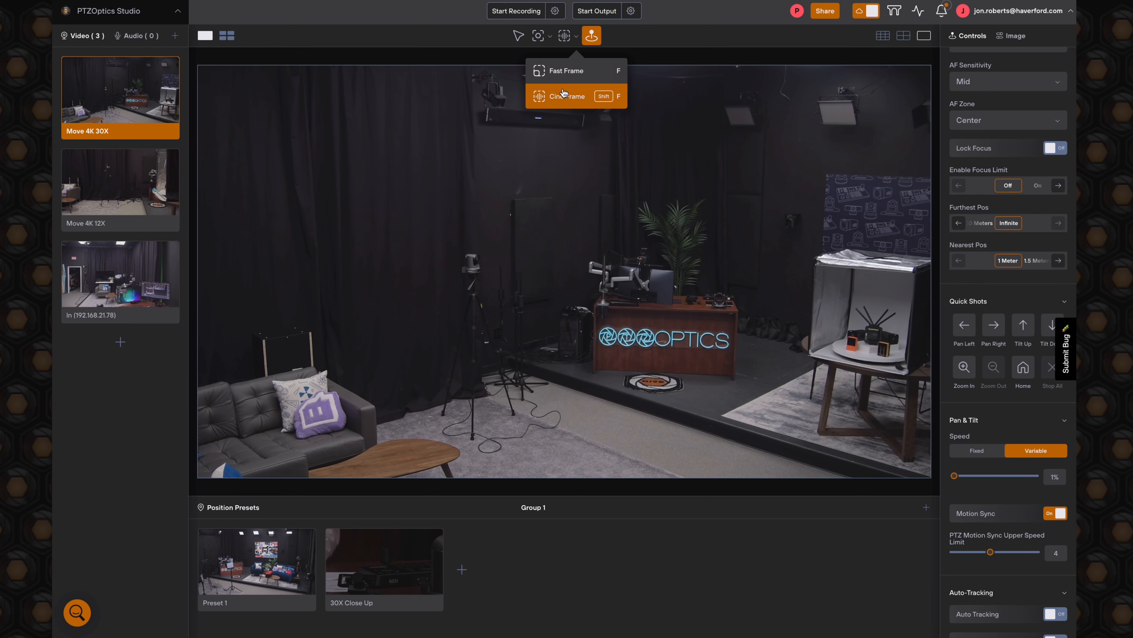
{"action": "left_click", "coordinate": [553, 73]}
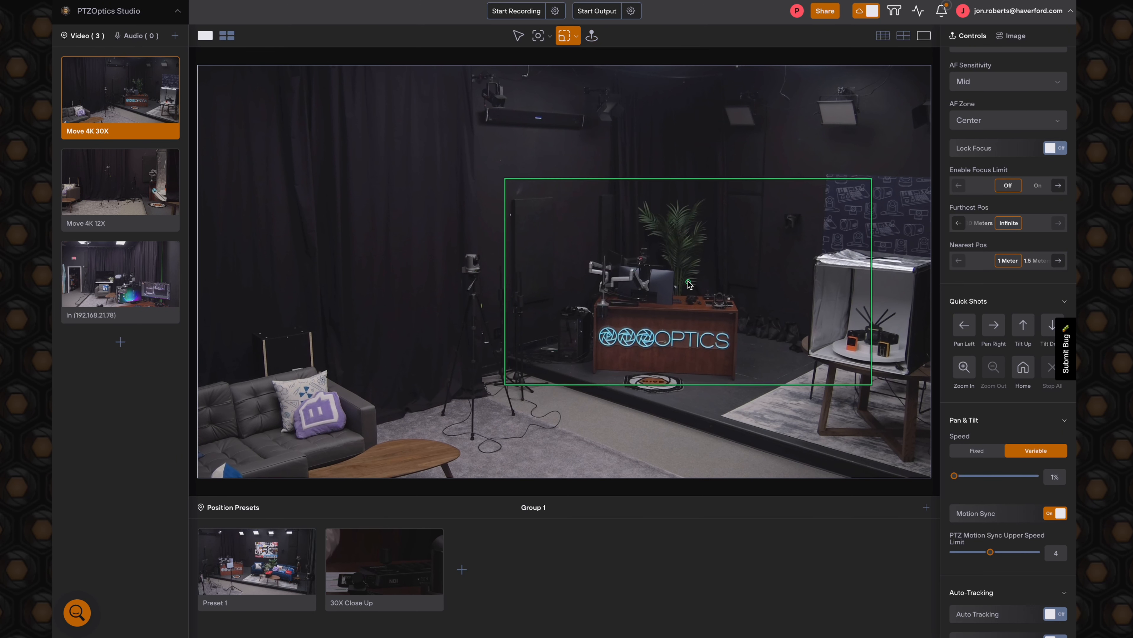
{"action": "scroll", "coordinate": [648, 278], "scroll_direction": "down", "scroll_amount": 10}
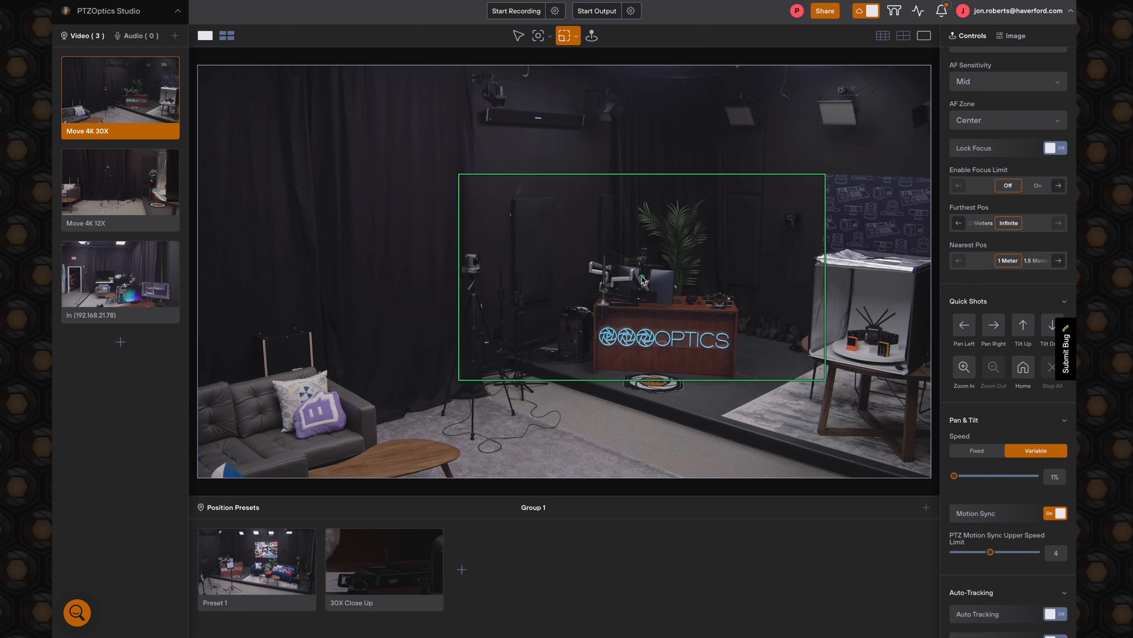
{"action": "scroll", "coordinate": [642, 278], "scroll_direction": "up", "scroll_amount": 7}
{"action": "scroll", "coordinate": [642, 278], "scroll_direction": "down", "scroll_amount": 2}
{"action": "scroll", "coordinate": [642, 280], "scroll_direction": "down", "scroll_amount": 8}
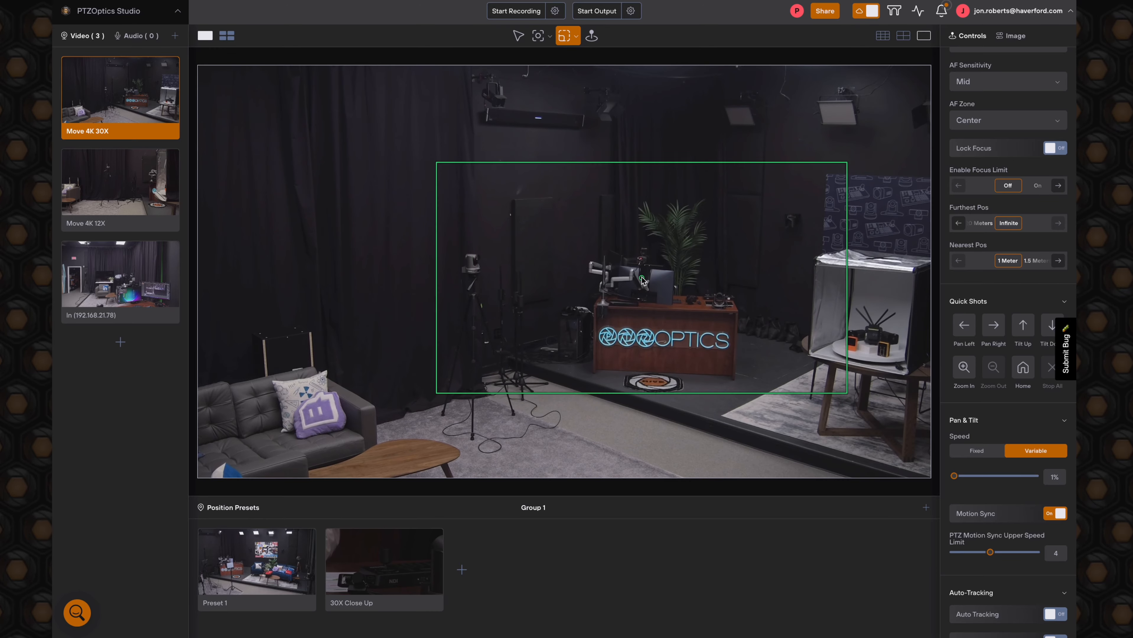
{"action": "scroll", "coordinate": [652, 291], "scroll_direction": "up", "scroll_amount": 6}
{"action": "scroll", "coordinate": [661, 308], "scroll_direction": "up", "scroll_amount": 5}
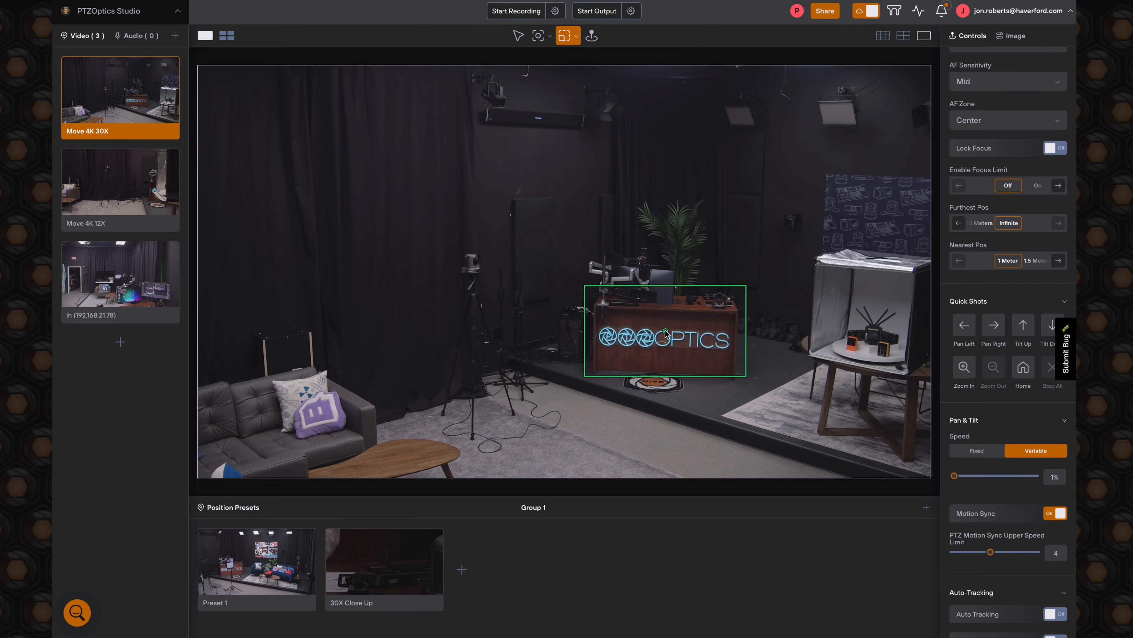
{"action": "scroll", "coordinate": [665, 334], "scroll_direction": "down", "scroll_amount": 1}
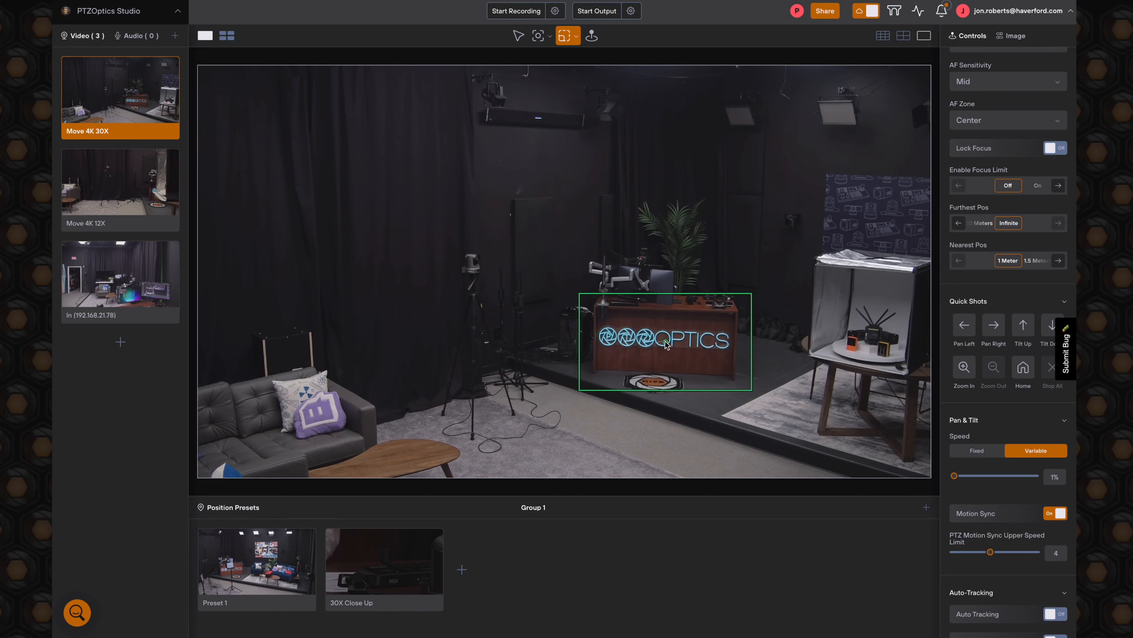
{"action": "left_click", "coordinate": [666, 342]}
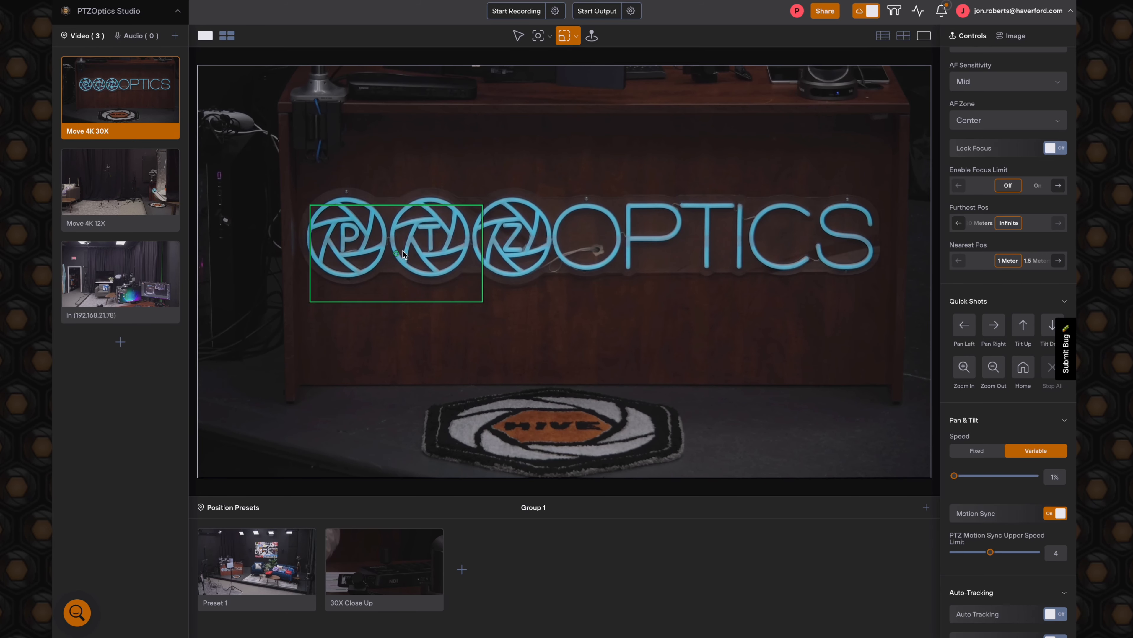
- Resize the Fast Frame box around the P, T and Z circles of the neon sign and reframe the camera on them
{"action": "scroll", "coordinate": [442, 248], "scroll_direction": "up", "scroll_amount": 10}
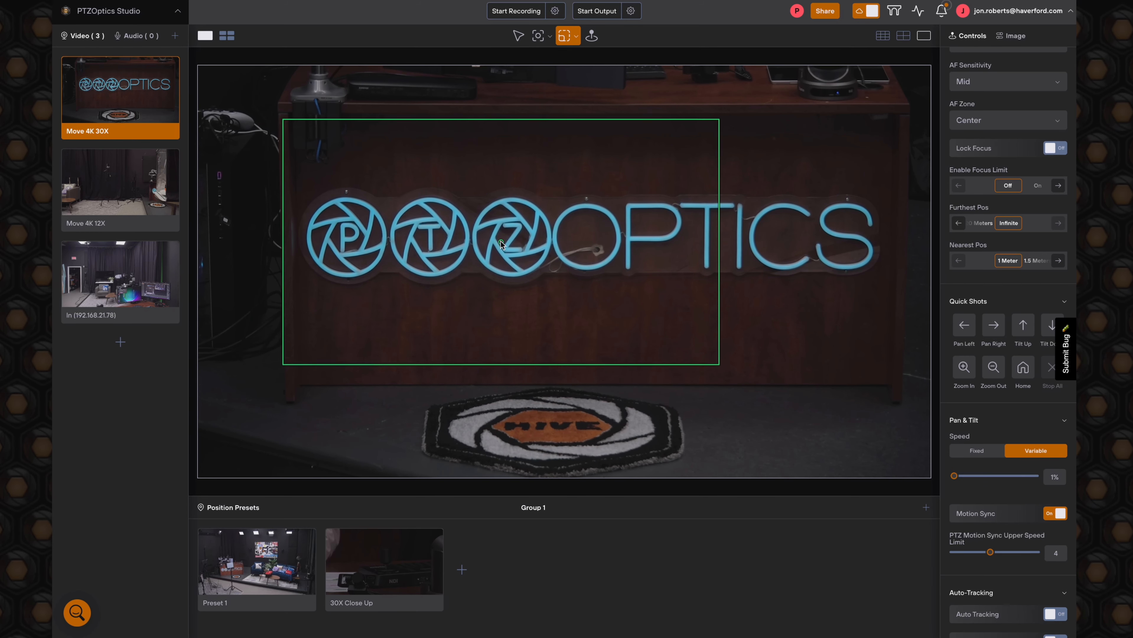
{"action": "scroll", "coordinate": [554, 273], "scroll_direction": "up", "scroll_amount": 1}
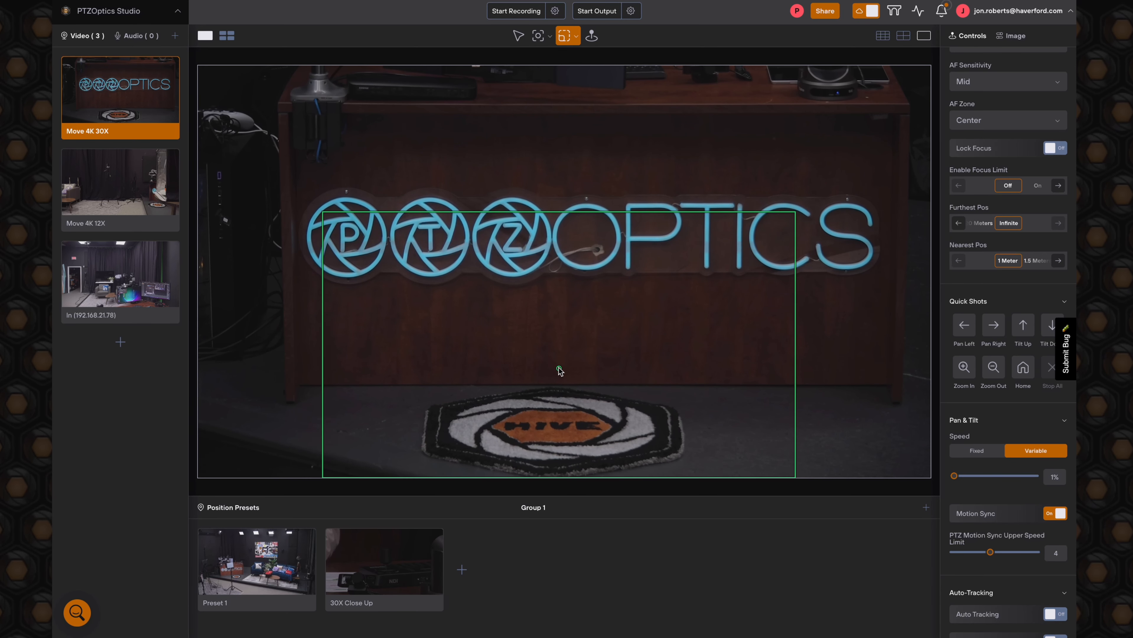
{"action": "scroll", "coordinate": [558, 376], "scroll_direction": "down", "scroll_amount": 4}
{"action": "scroll", "coordinate": [460, 266], "scroll_direction": "down", "scroll_amount": 3}
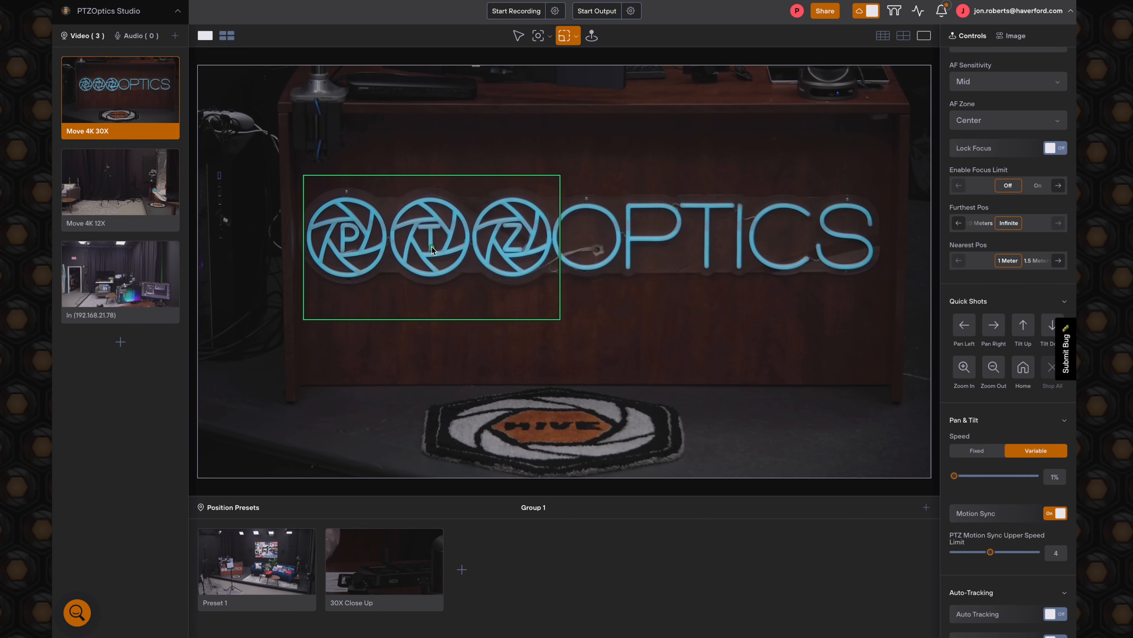
{"action": "left_click", "coordinate": [430, 237]}
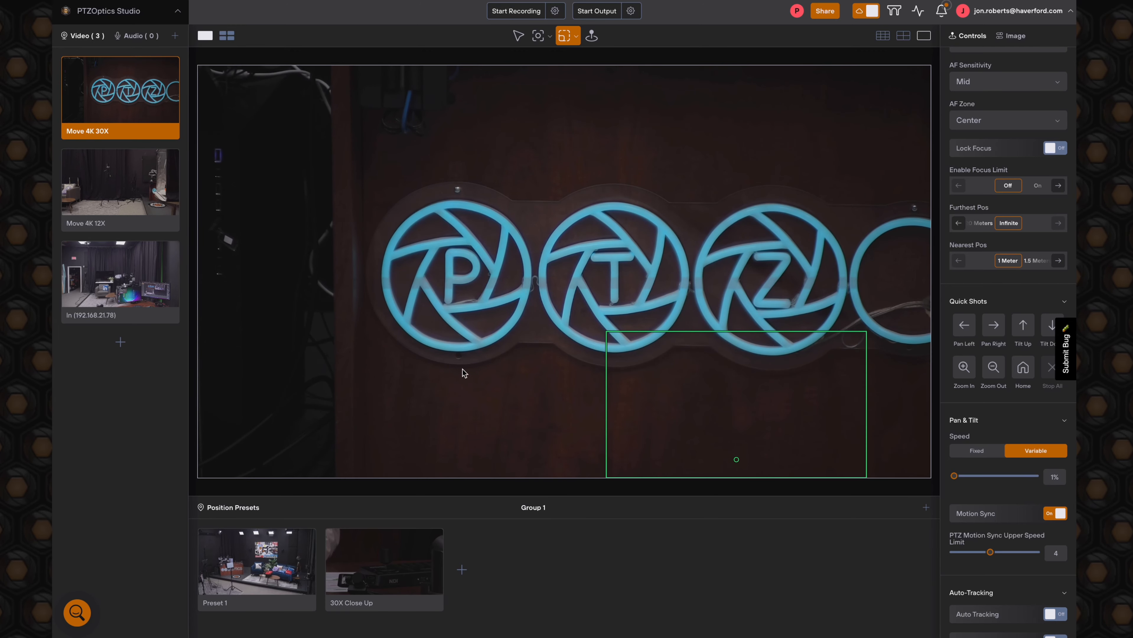
- Switch to the third camera and use Cine Frame to zoom slowly onto the armchair with the LinkedIn pillow
{"action": "left_click", "coordinate": [122, 291]}
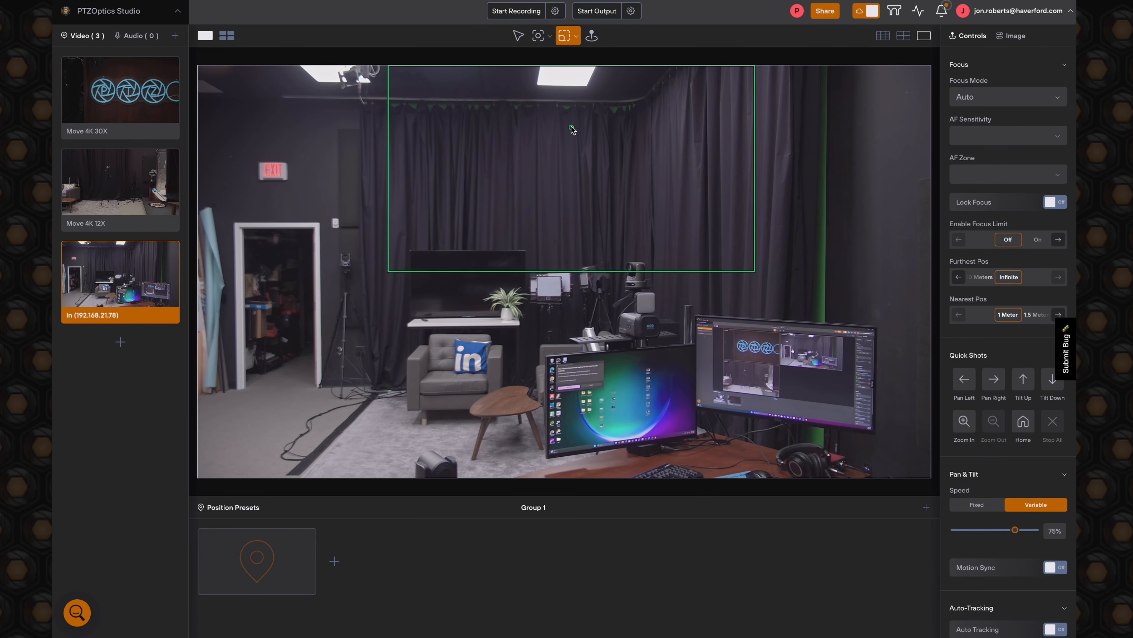
{"action": "left_click", "coordinate": [579, 43]}
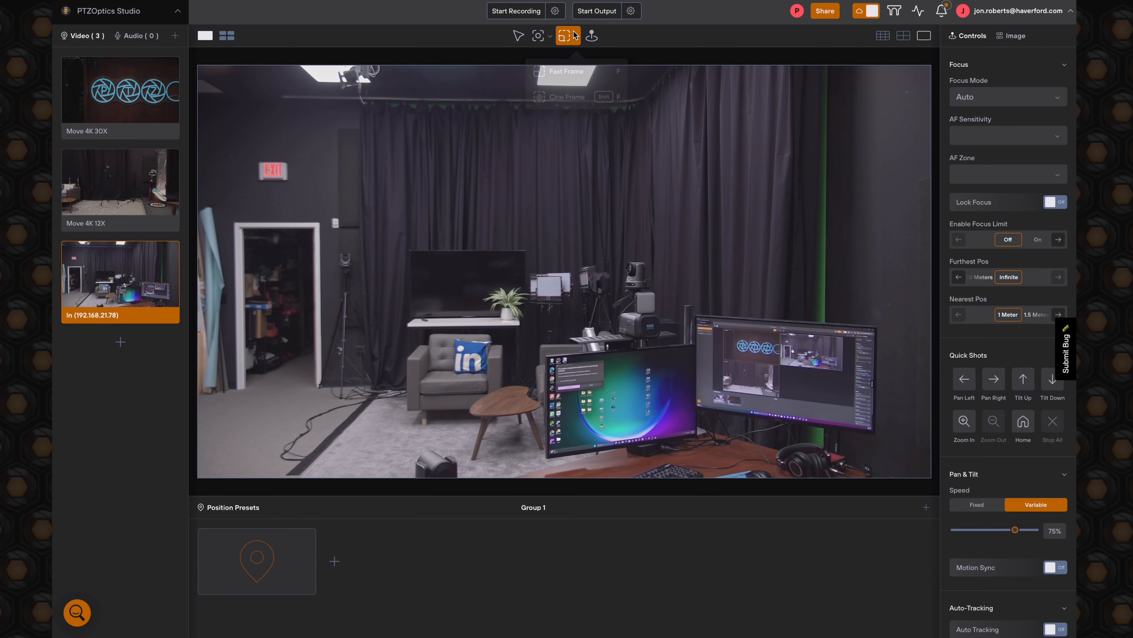
{"action": "left_click", "coordinate": [564, 96]}
{"action": "scroll", "coordinate": [471, 325], "scroll_direction": "up", "scroll_amount": 3}
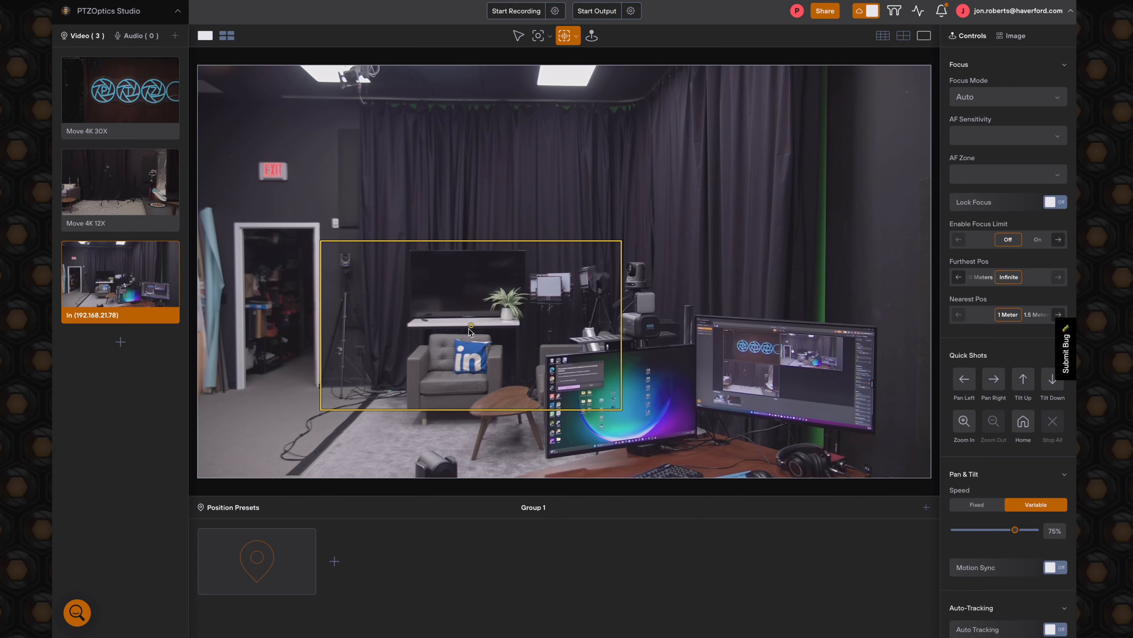
{"action": "scroll", "coordinate": [472, 335], "scroll_direction": "up", "scroll_amount": 1}
{"action": "scroll", "coordinate": [451, 348], "scroll_direction": "up", "scroll_amount": 3}
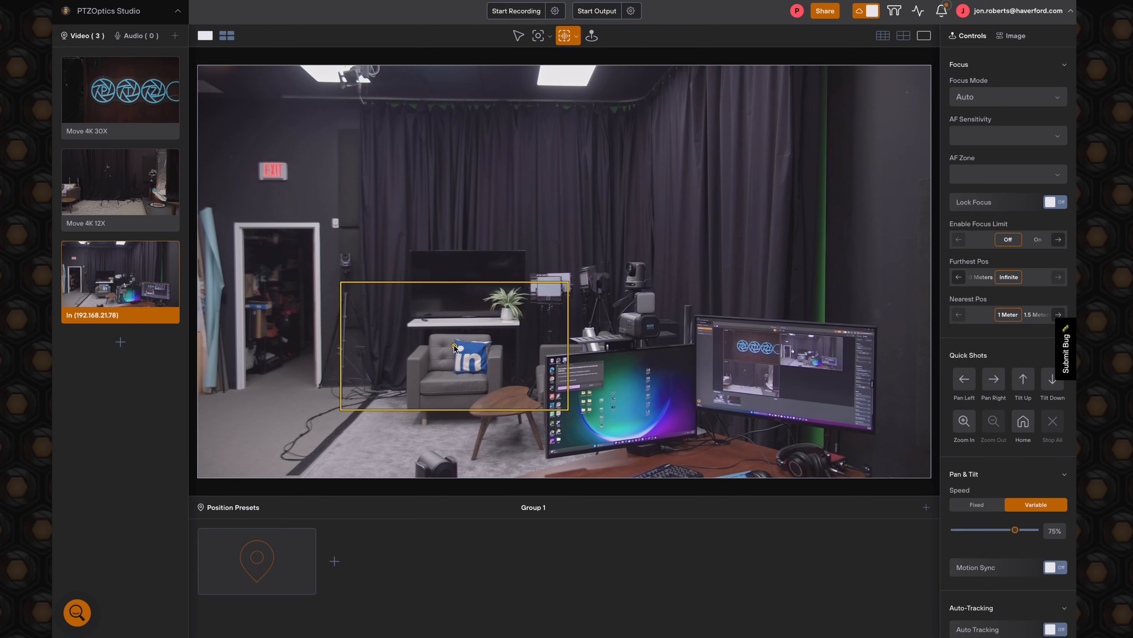
{"action": "scroll", "coordinate": [454, 345], "scroll_direction": "up", "scroll_amount": 2}
{"action": "left_click", "coordinate": [454, 347]}
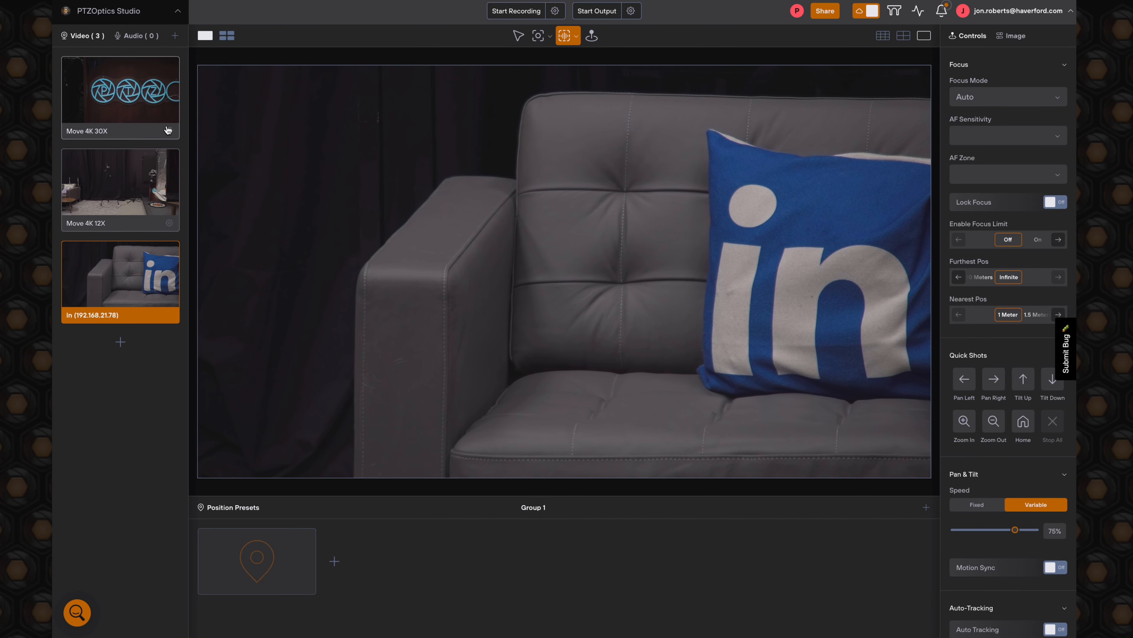
- Return the Move 4K 30X camera to its home position and activate Click to Center
{"action": "left_click", "coordinate": [143, 106]}
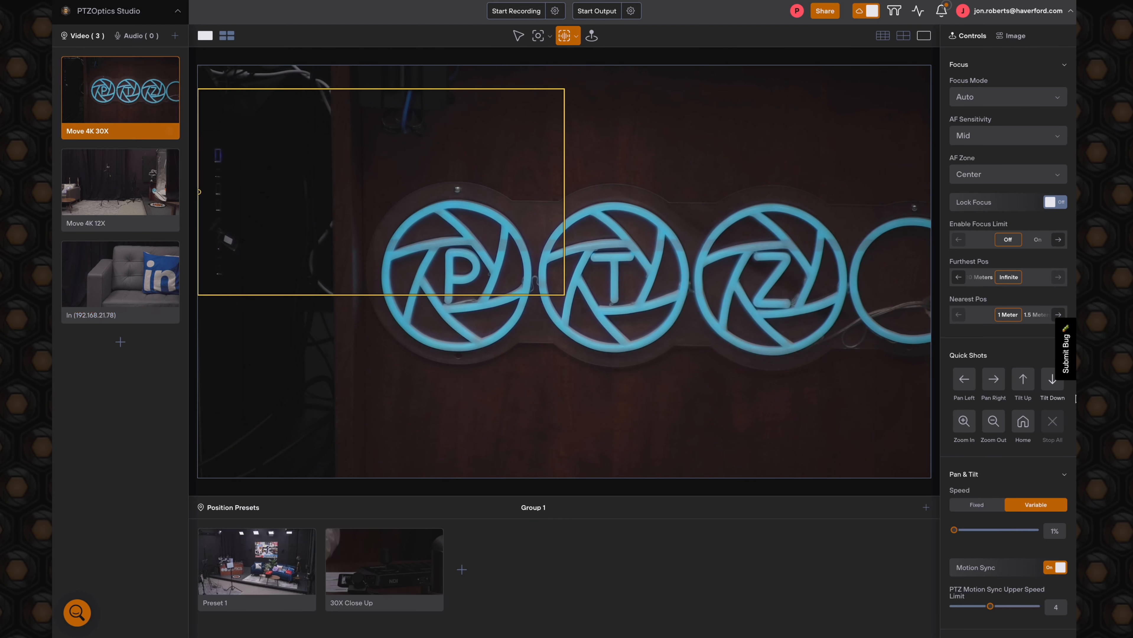
{"action": "left_click", "coordinate": [1020, 428]}
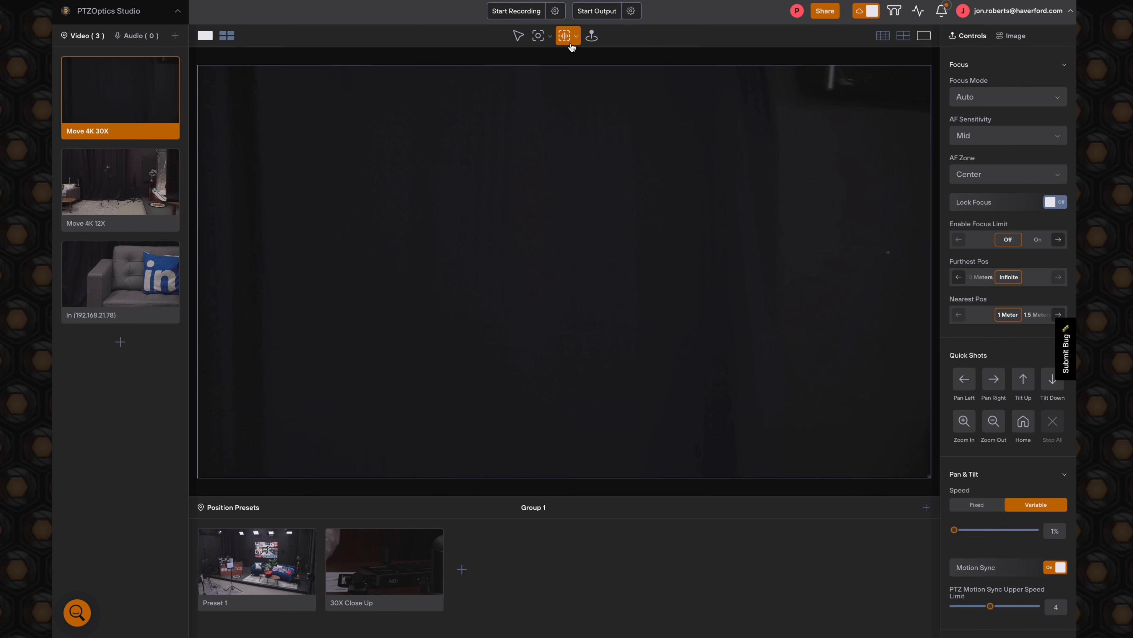
{"action": "left_click", "coordinate": [549, 38]}
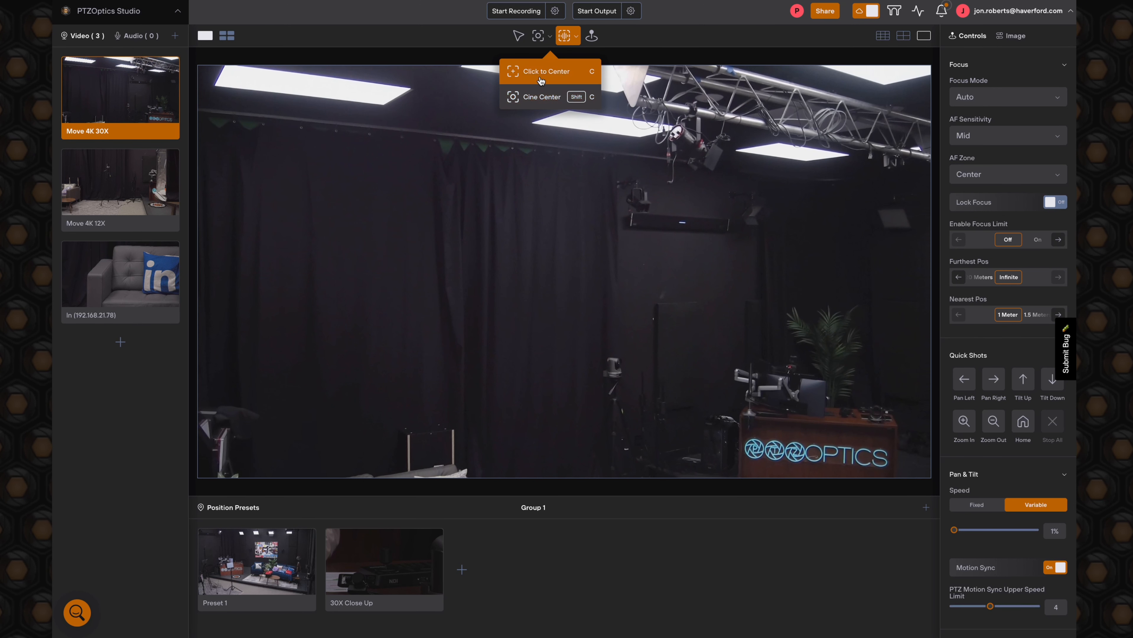
{"action": "left_click", "coordinate": [543, 71]}
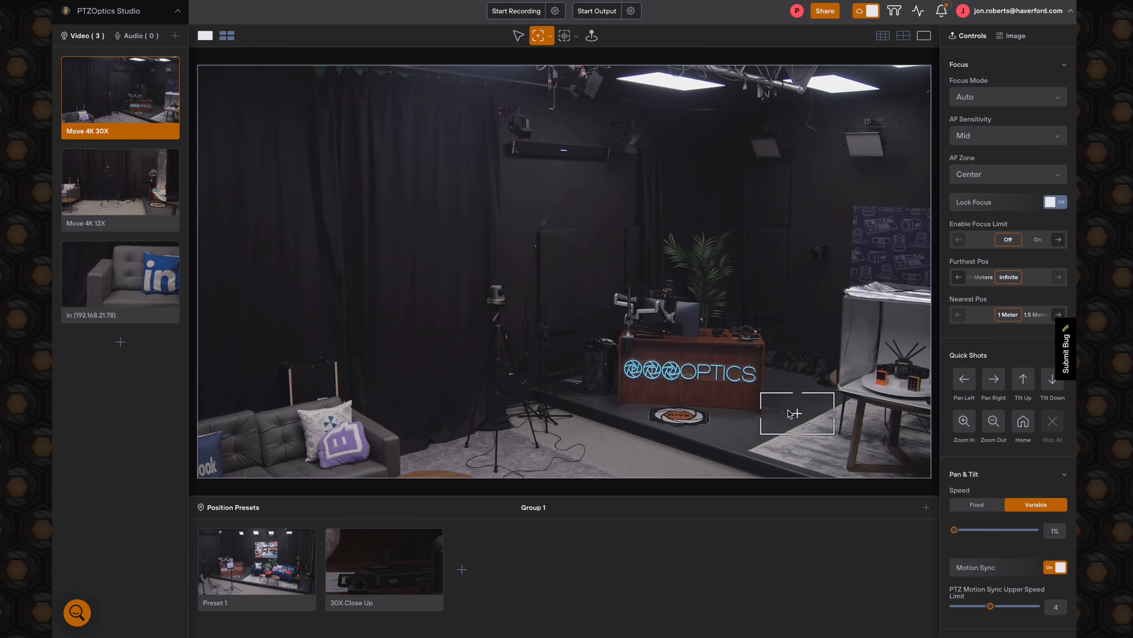
- Use Click to Center to recentre the camera from the desk area toward the round table with the light box
{"action": "left_click", "coordinate": [718, 353]}
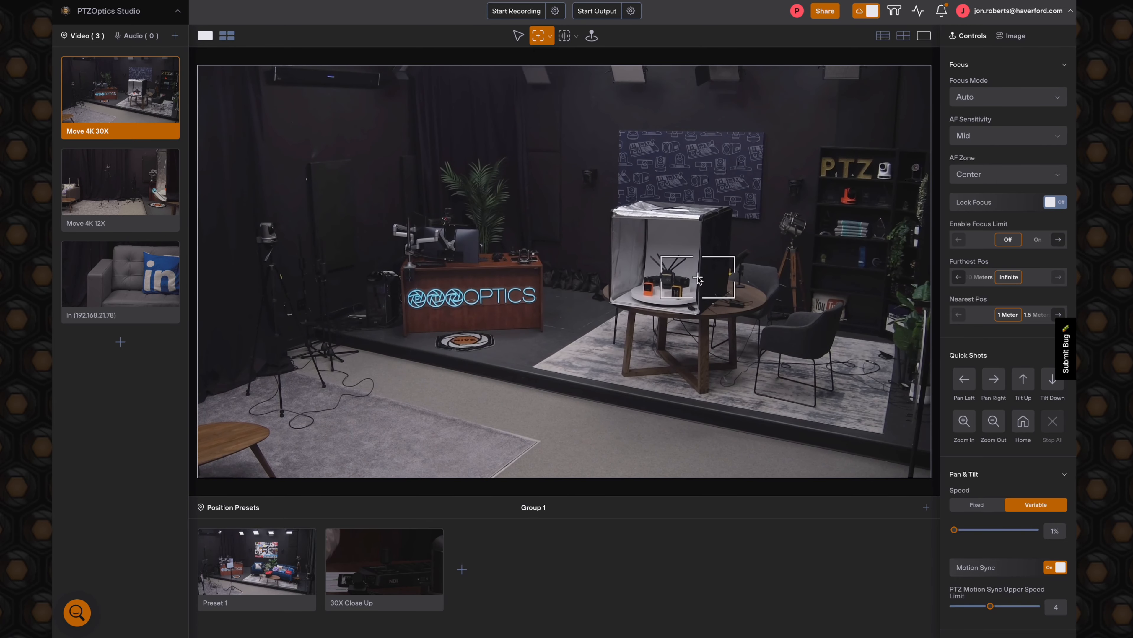
{"action": "left_click", "coordinate": [698, 278]}
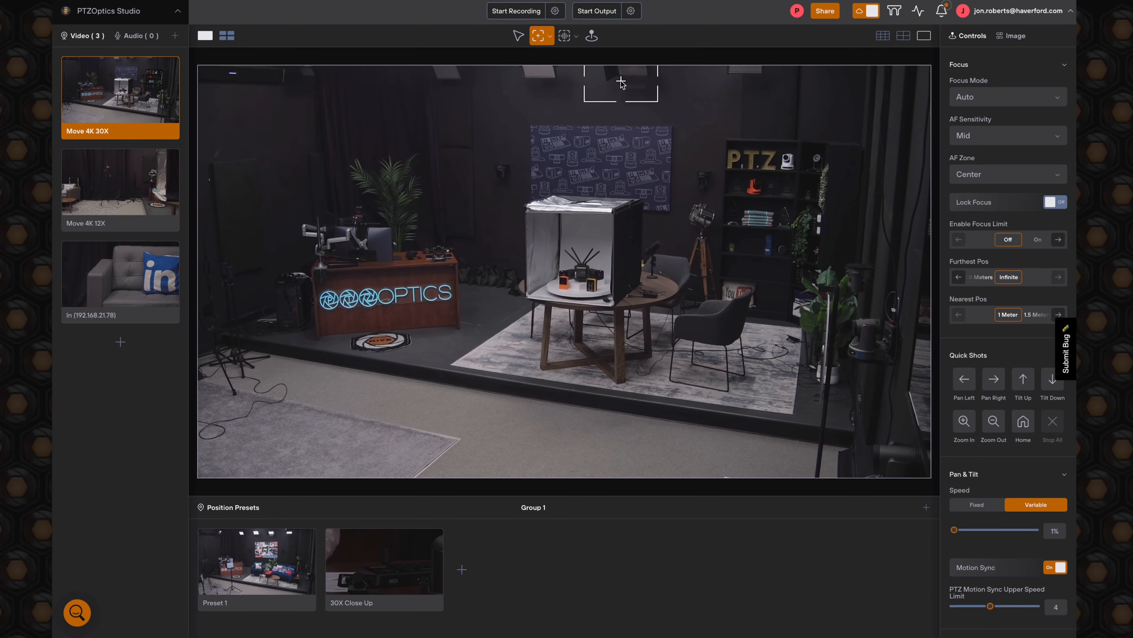
- Select Cine Center, switch to the framing tool and enlarge its box around the desk with the neon sign
{"action": "left_click", "coordinate": [550, 36]}
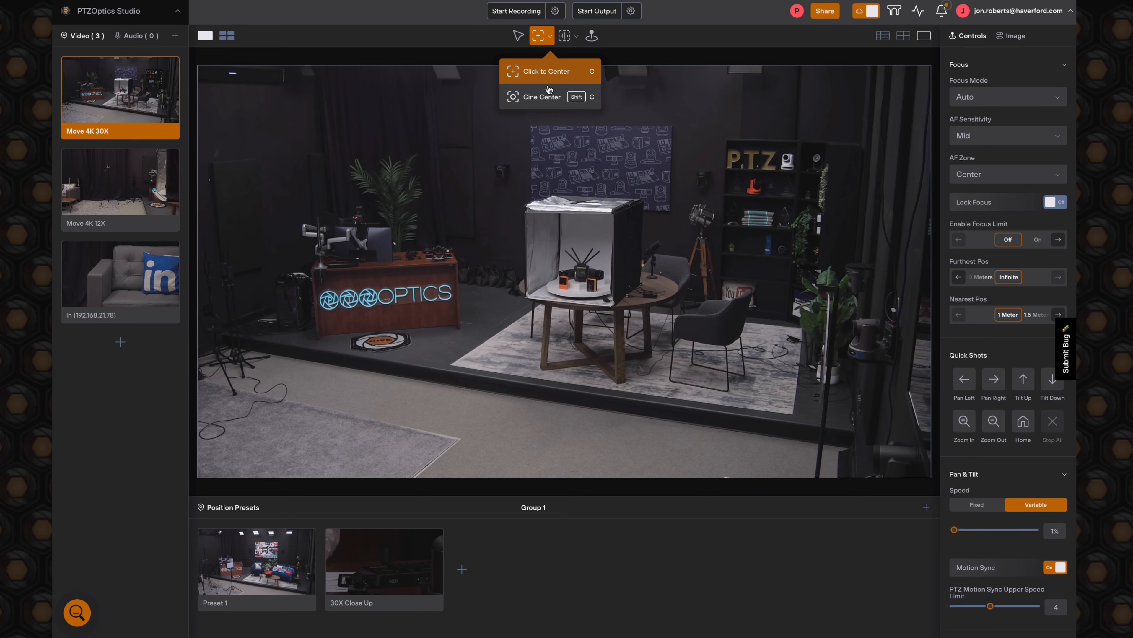
{"action": "left_click", "coordinate": [543, 104]}
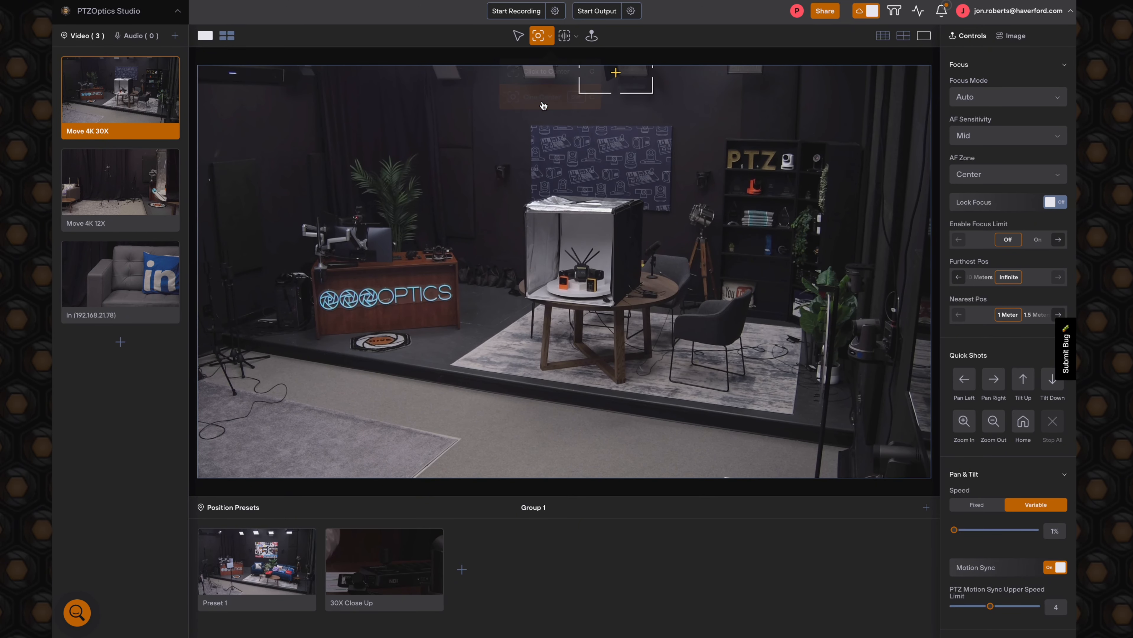
{"action": "key", "text": "f"}
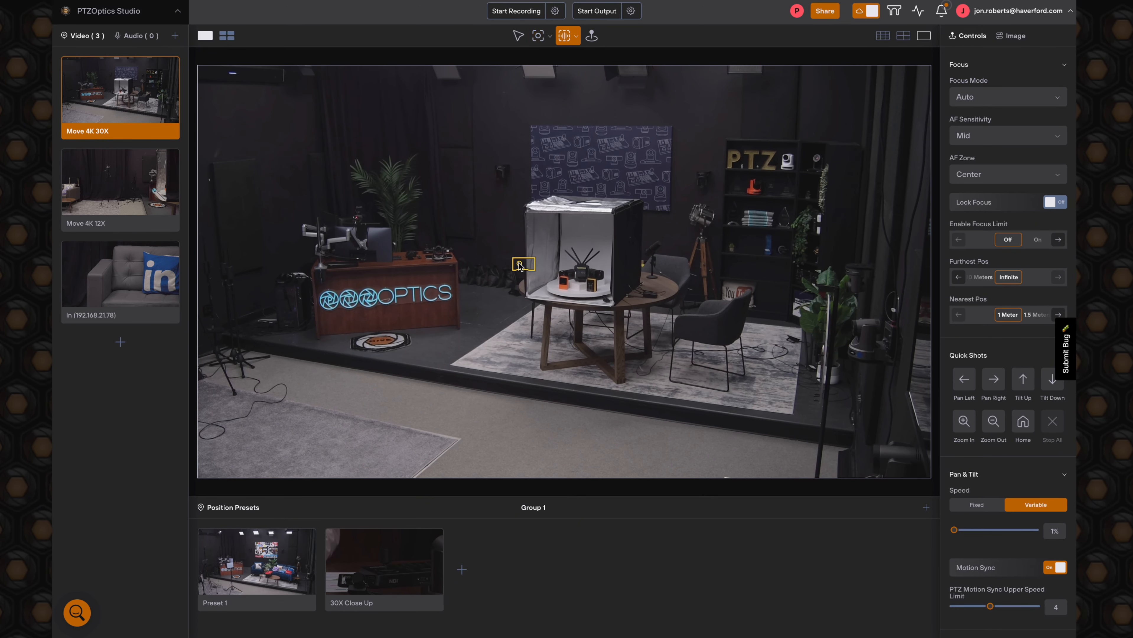
{"action": "scroll", "coordinate": [411, 269], "scroll_direction": "down", "scroll_amount": 5}
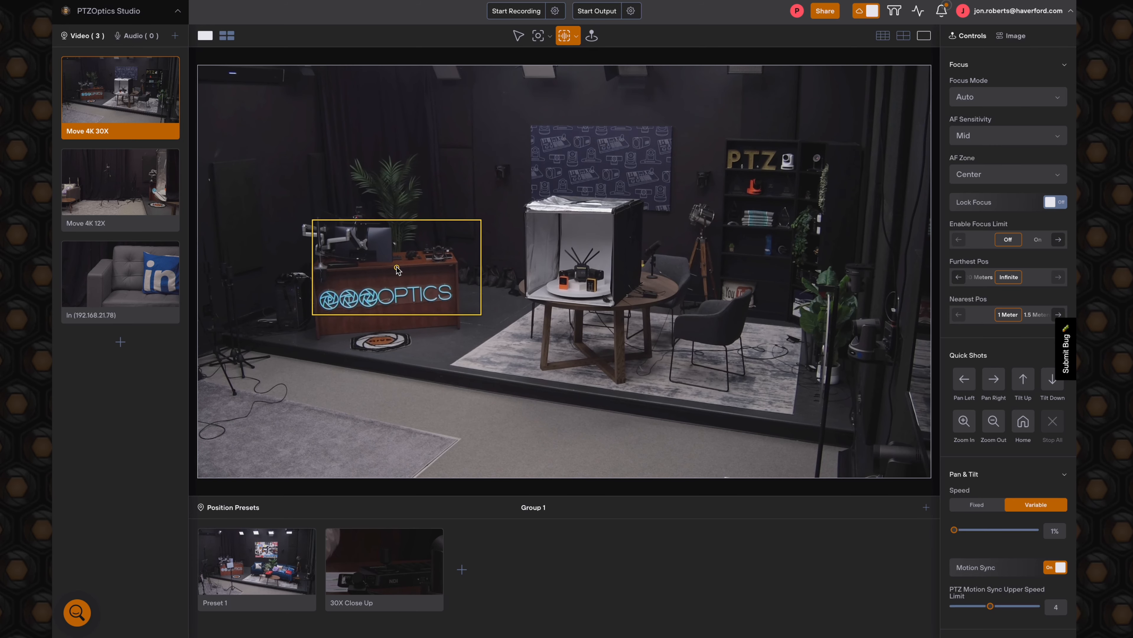
{"action": "scroll", "coordinate": [396, 269], "scroll_direction": "down", "scroll_amount": 4}
- Activate Cine Center and slowly recentre the Move 4K 30X camera on a new point in the studio set
{"action": "left_click", "coordinate": [547, 36]}
{"action": "left_click", "coordinate": [550, 36]}
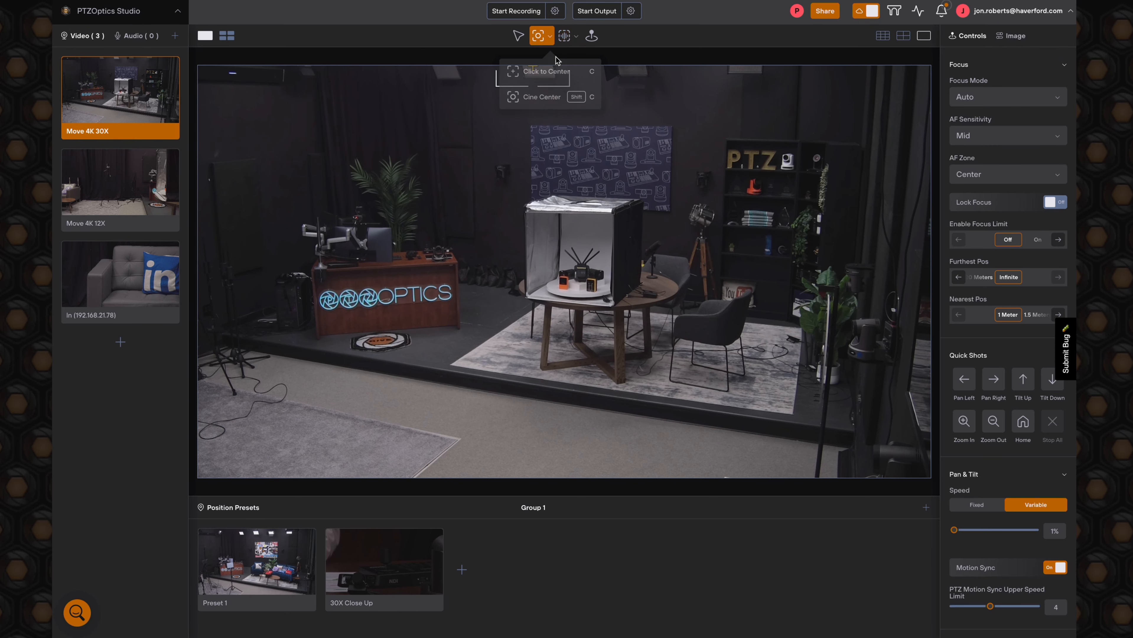
{"action": "left_click", "coordinate": [540, 97]}
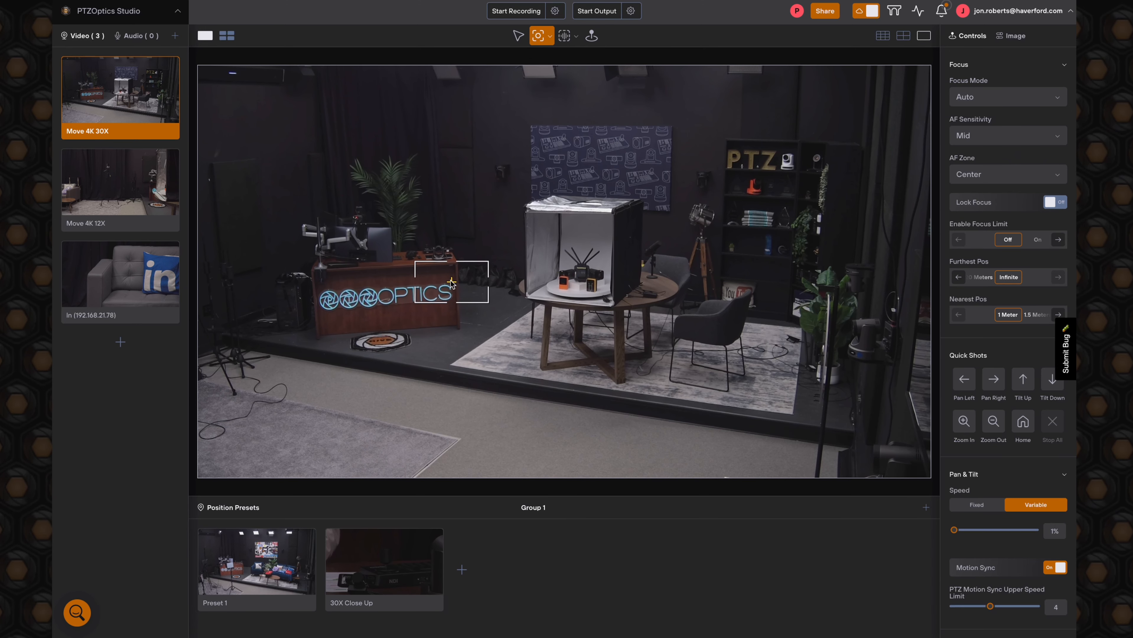
{"action": "left_click", "coordinate": [638, 261]}
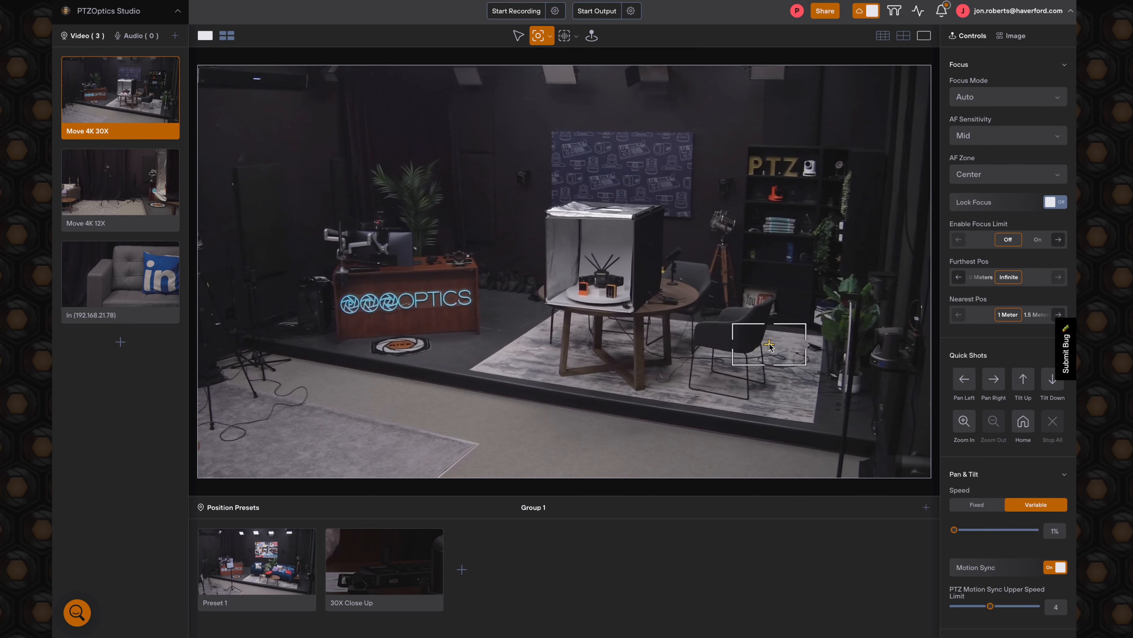